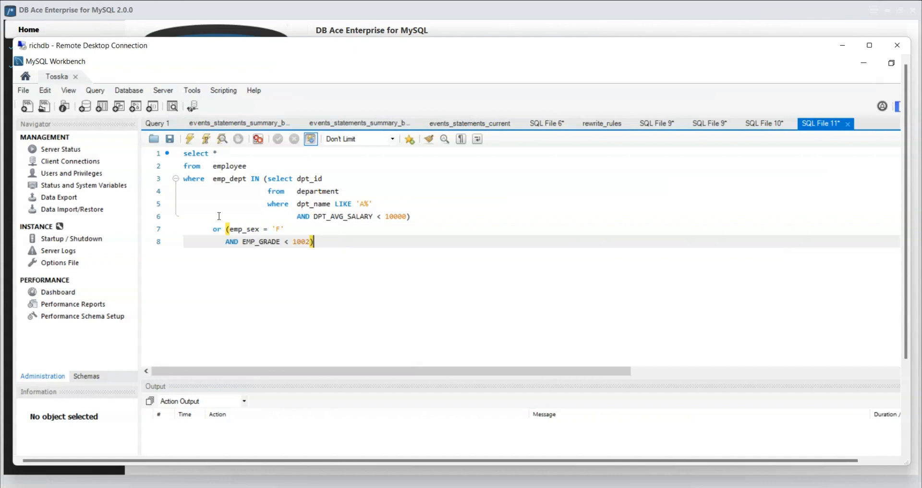
- Execute the employee query with the department subquery and widen the Action column of the output to show its duration
{"action": "left_click", "coordinate": [190, 138]}
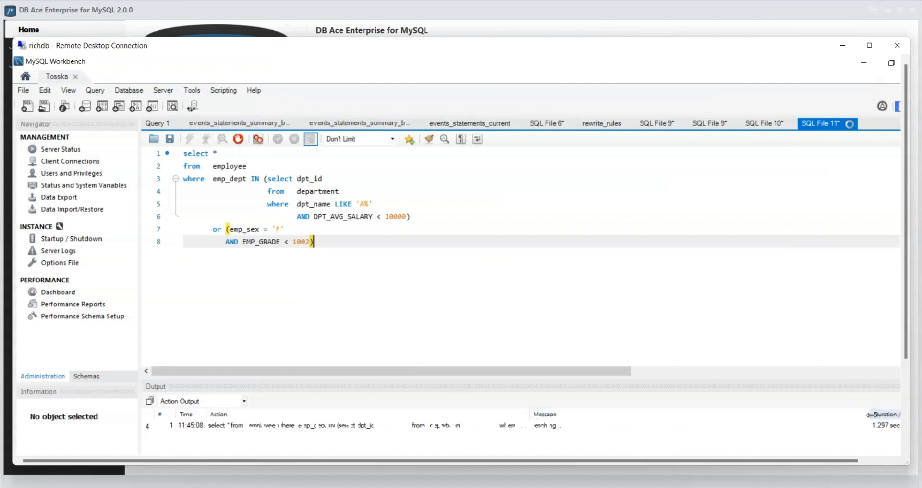
{"action": "left_click_drag", "start_coordinate": [871, 415], "coordinate": [631, 431]}
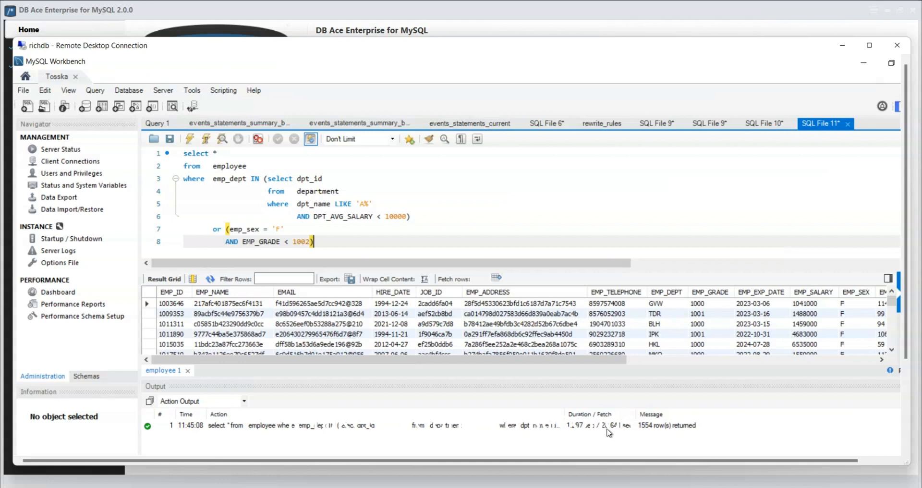
{"action": "left_click", "coordinate": [332, 241]}
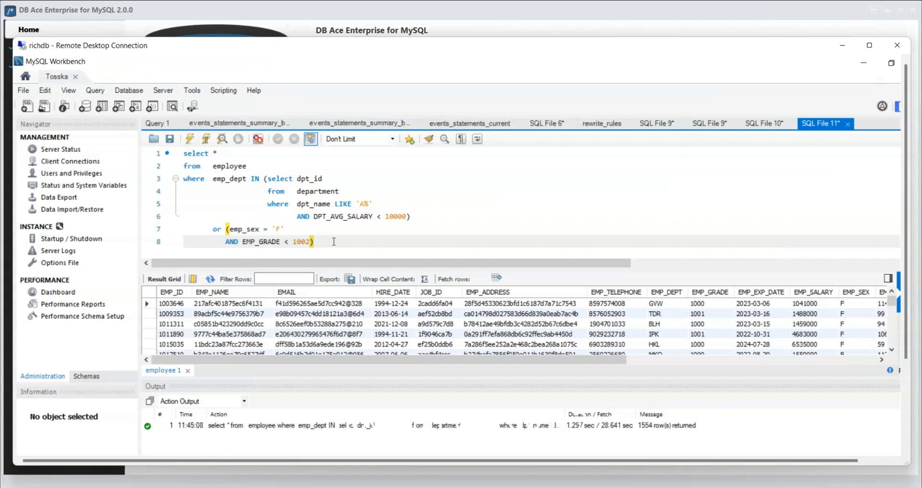
- Switch to DB Ace Enterprise, open Rewriter Tuning-02 under the DB2 tuning repository, and collapse the main navigation
{"action": "left_click", "coordinate": [366, 14]}
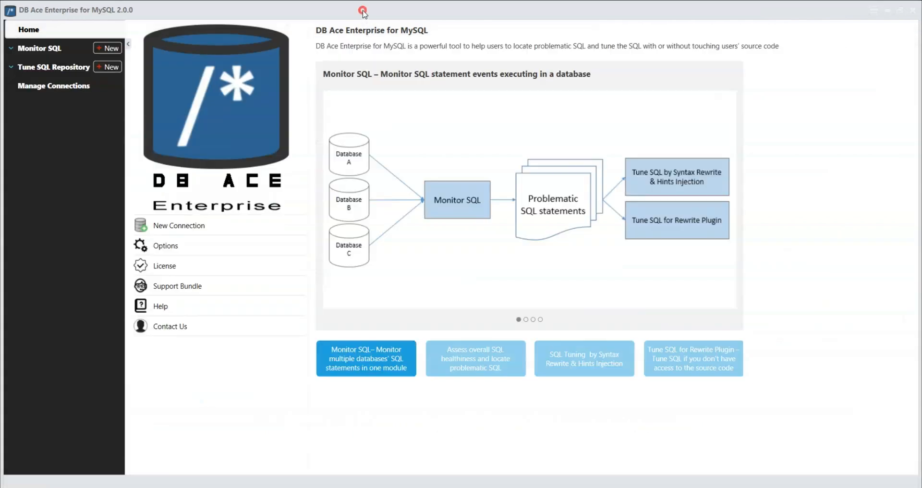
{"action": "left_click", "coordinate": [59, 69]}
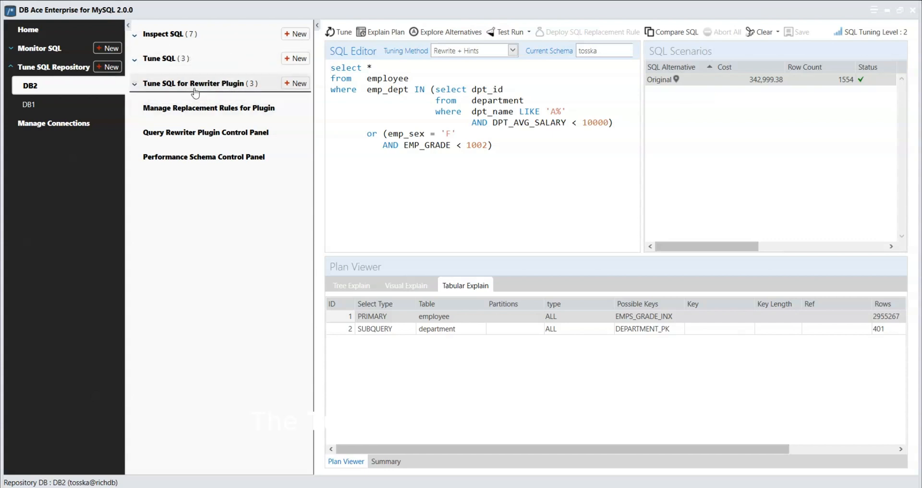
{"action": "left_click", "coordinate": [185, 85]}
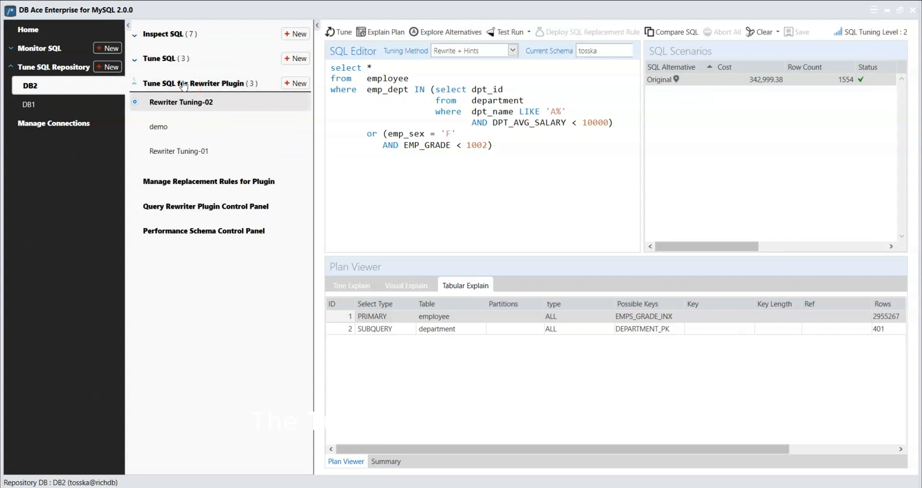
{"action": "left_click", "coordinate": [128, 25]}
{"action": "left_click", "coordinate": [427, 165]}
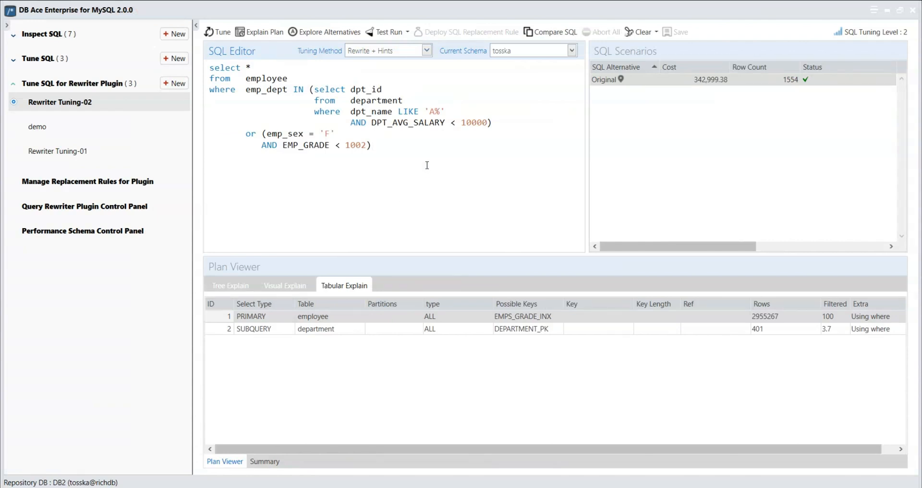
- Examine the original SQL's tree execution plan and its test run summary, enlarging the plan area slightly
{"action": "left_click", "coordinate": [230, 286]}
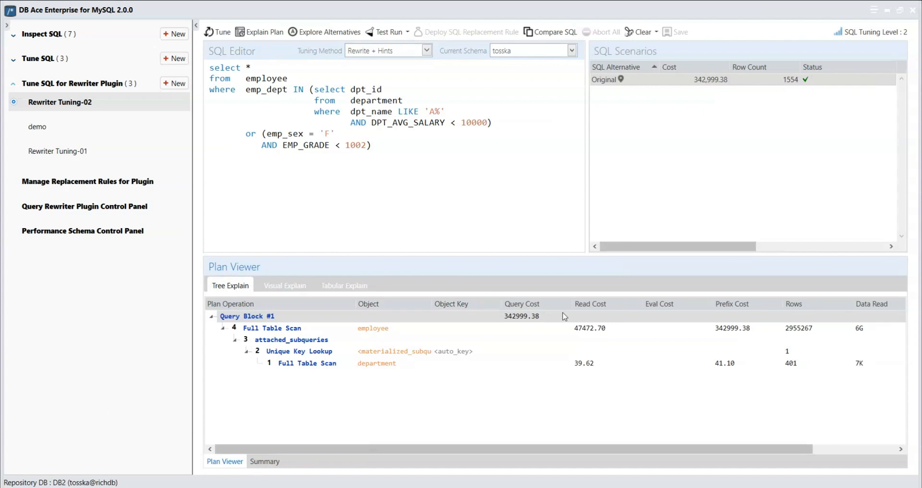
{"action": "left_click_drag", "start_coordinate": [663, 255], "coordinate": [731, 247]}
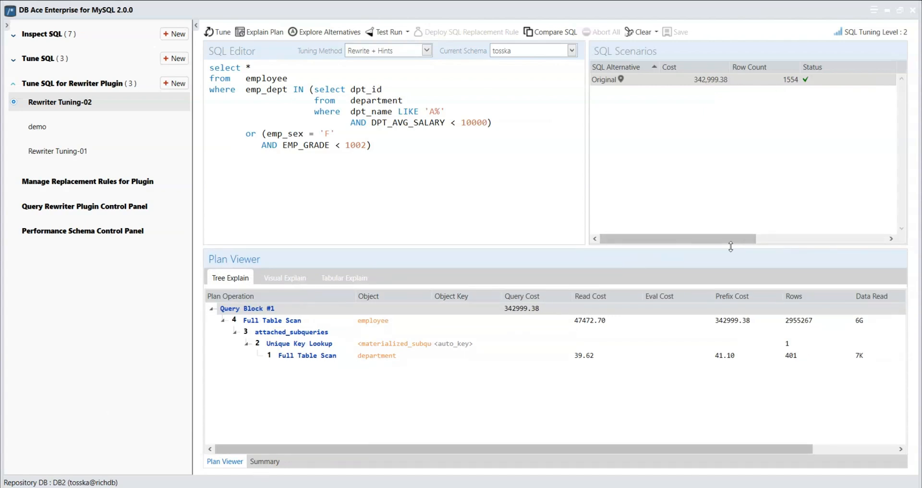
{"action": "left_click", "coordinate": [495, 199]}
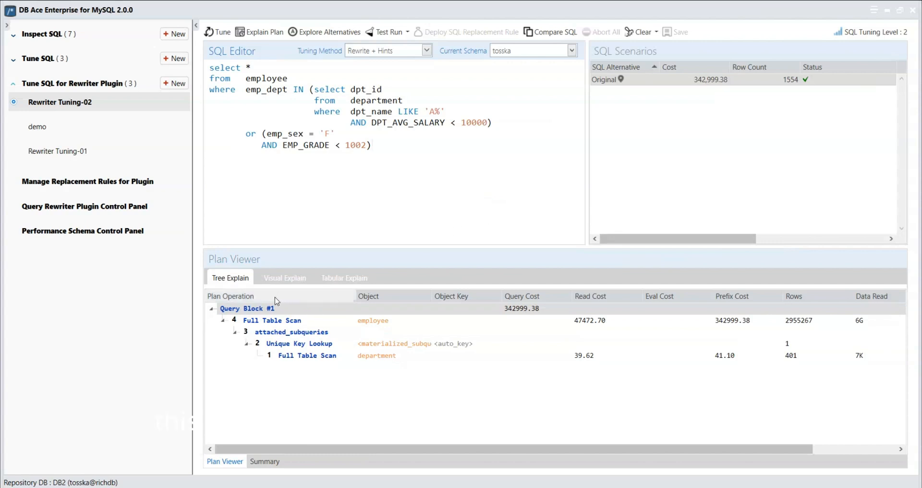
{"action": "left_click", "coordinate": [265, 462]}
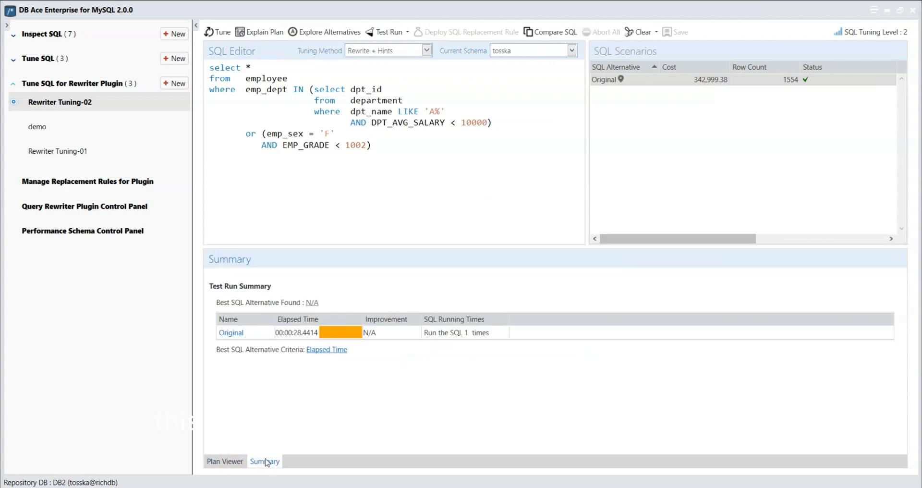
{"action": "left_click", "coordinate": [227, 460]}
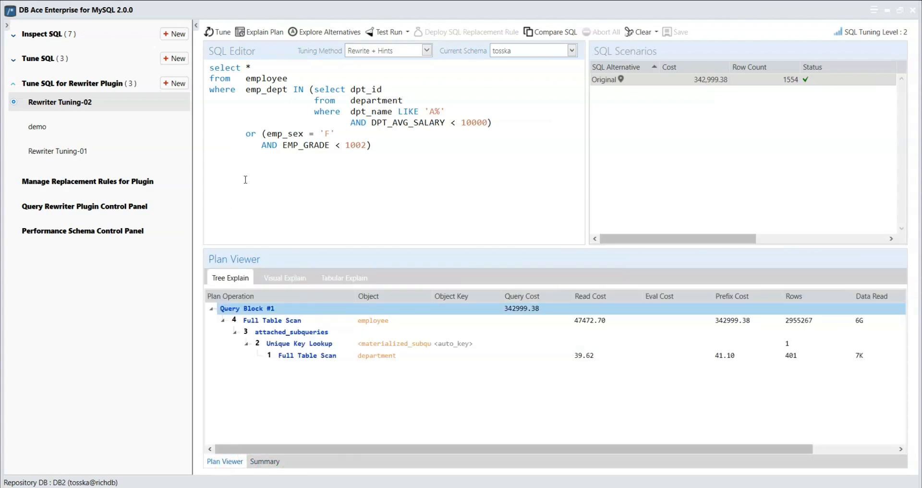
- Start tuning the original SQL, test running it 2 times and all other alternatives once
{"action": "left_click", "coordinate": [223, 34]}
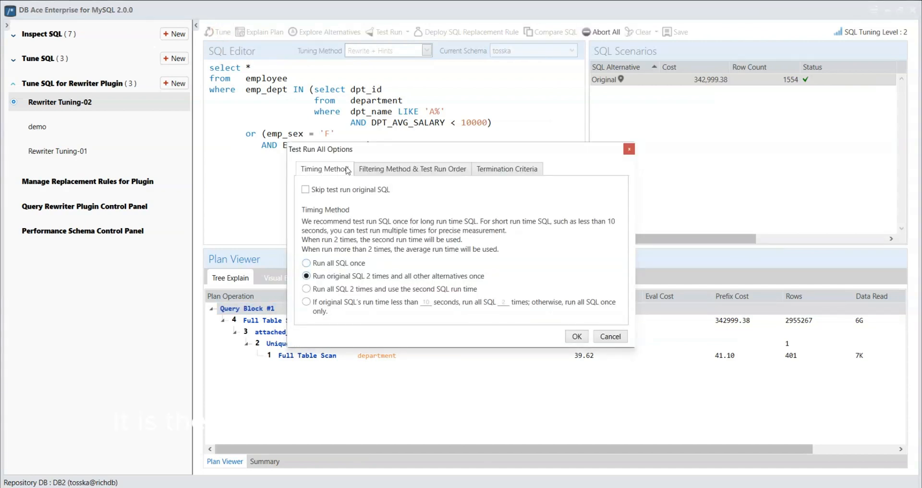
{"action": "left_click", "coordinate": [575, 337]}
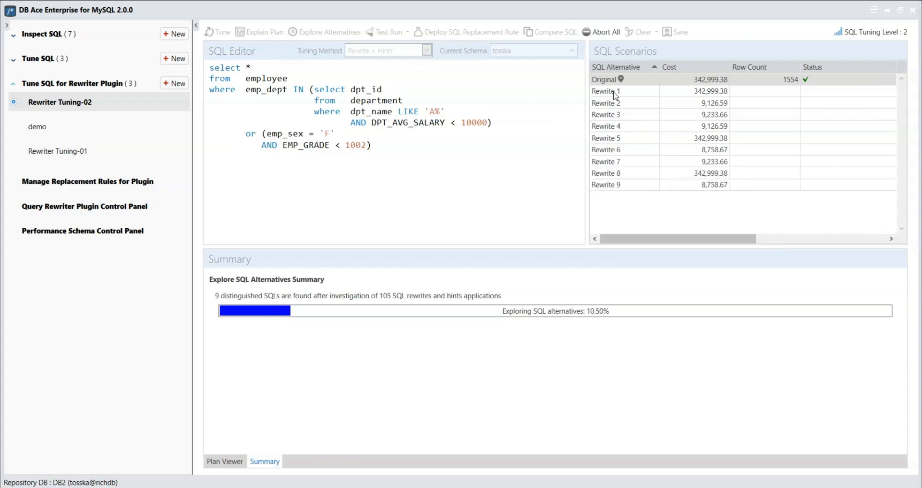
- Examine the SQL text of Rewrite 1 through Rewrite 10 in a taller editor area, ending back on the original SQL
{"action": "left_click", "coordinate": [615, 95]}
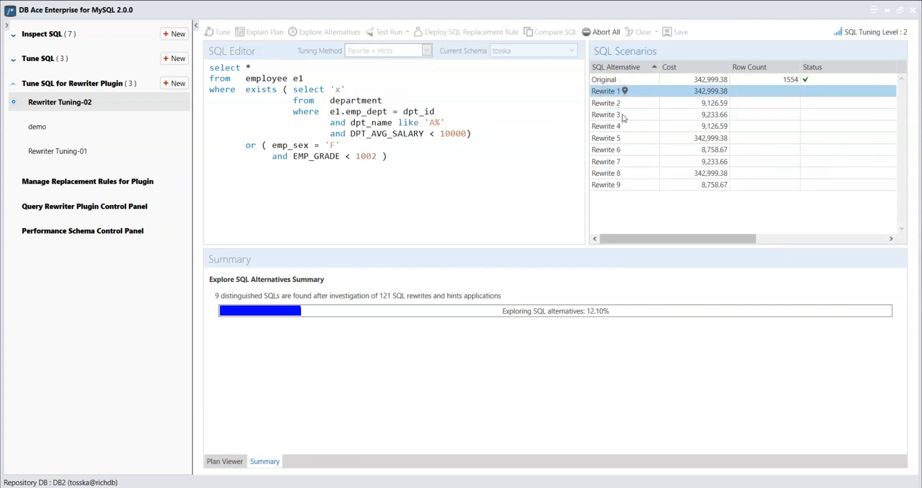
{"action": "left_click", "coordinate": [618, 103]}
{"action": "left_click", "coordinate": [621, 116]}
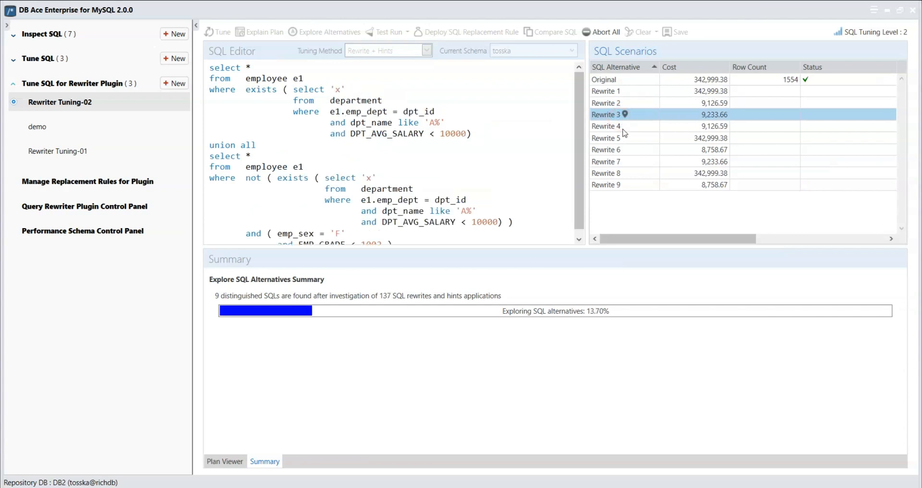
{"action": "left_click", "coordinate": [625, 127]}
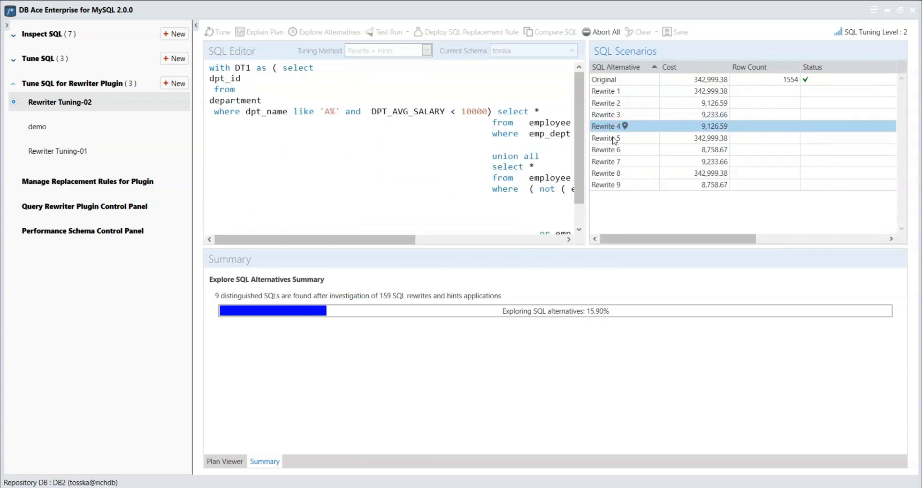
{"action": "left_click", "coordinate": [614, 139]}
{"action": "left_click", "coordinate": [621, 151]}
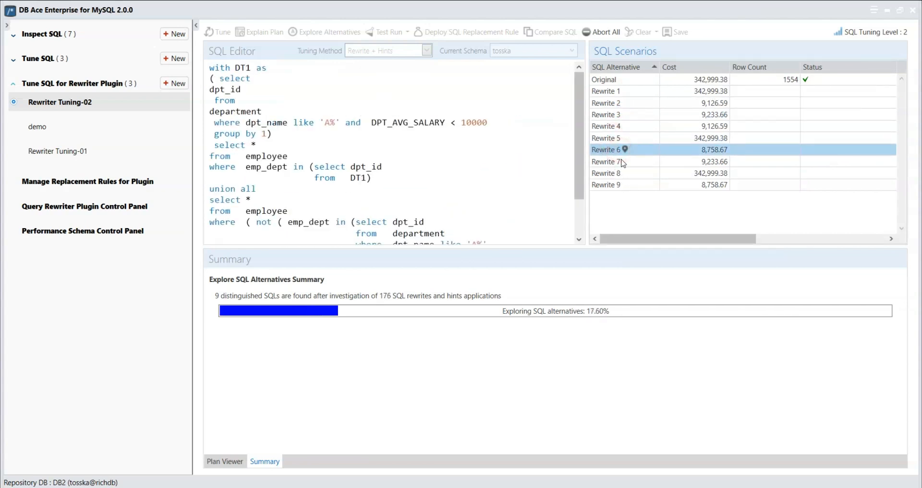
{"action": "left_click", "coordinate": [622, 162]}
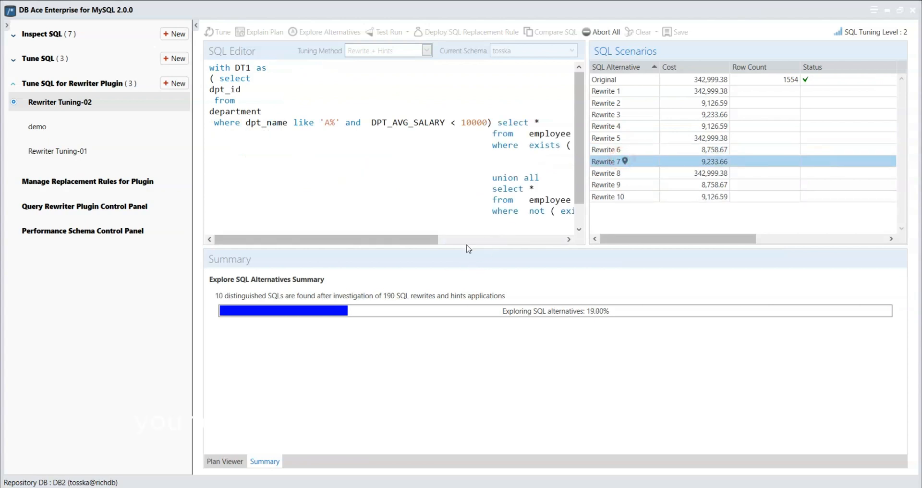
{"action": "left_click_drag", "start_coordinate": [467, 247], "coordinate": [468, 266]}
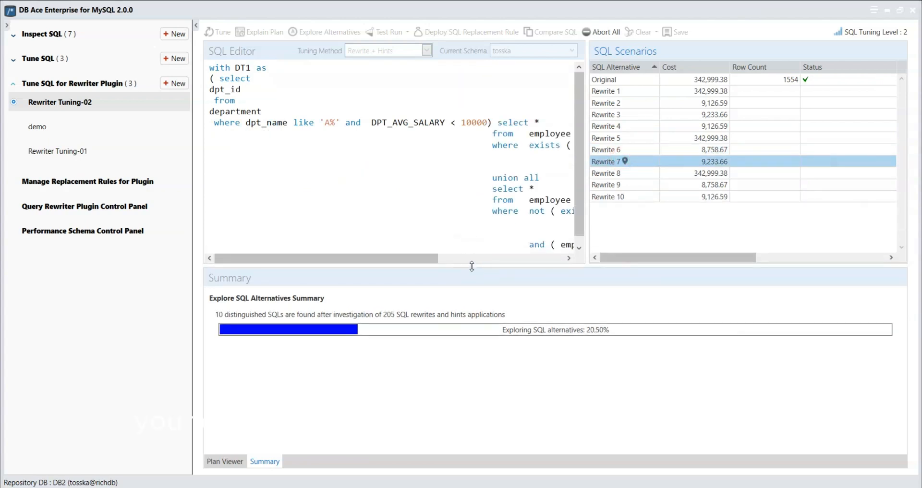
{"action": "left_click", "coordinate": [618, 173]}
{"action": "left_click", "coordinate": [619, 189]}
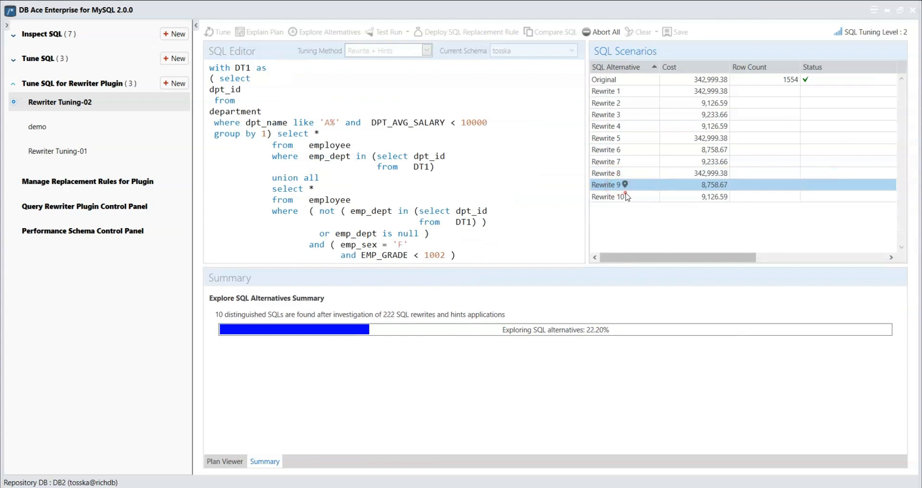
{"action": "left_click", "coordinate": [623, 196]}
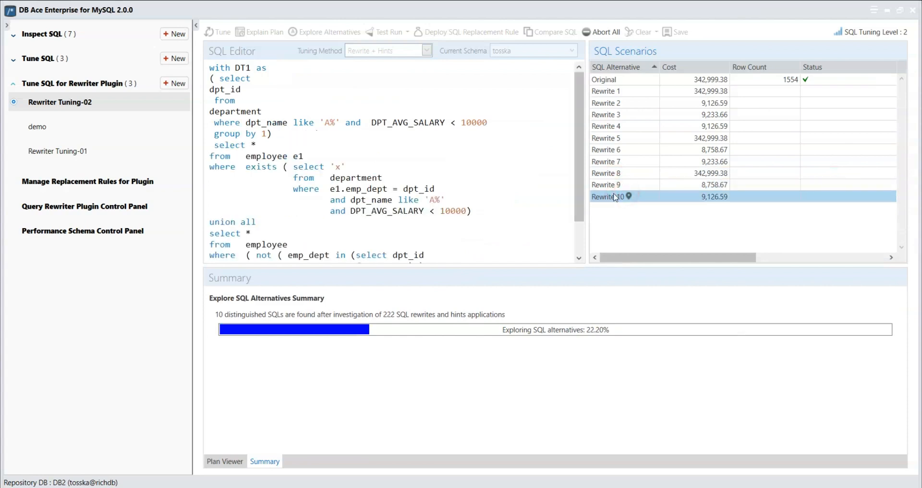
{"action": "left_click", "coordinate": [606, 80]}
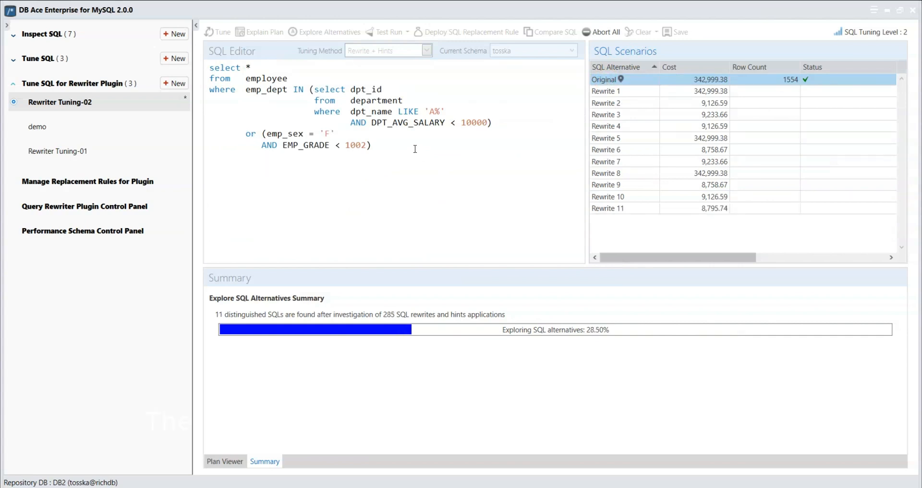
- Compare the SQL syntax of Rewrite 4, Rewrite 6 and Rewrite 8 with the original statement
{"action": "left_click", "coordinate": [605, 129]}
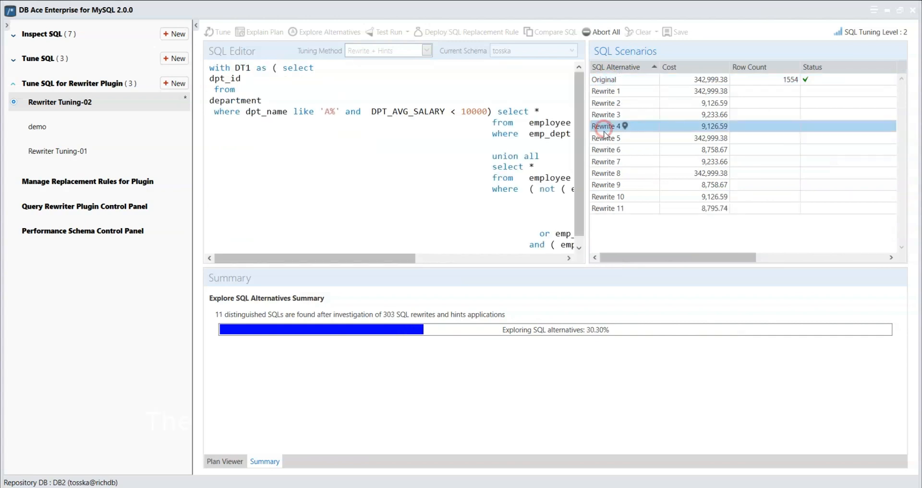
{"action": "left_click", "coordinate": [608, 152]}
{"action": "left_click", "coordinate": [612, 175]}
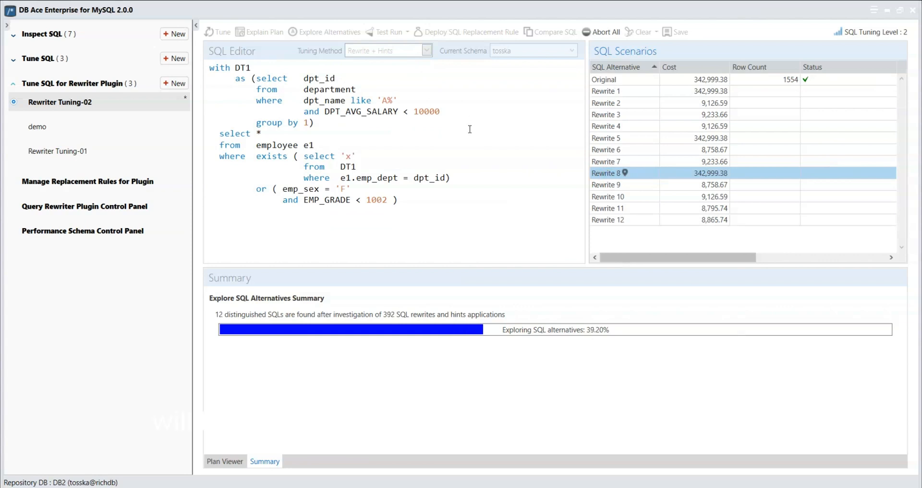
{"action": "left_click", "coordinate": [604, 79]}
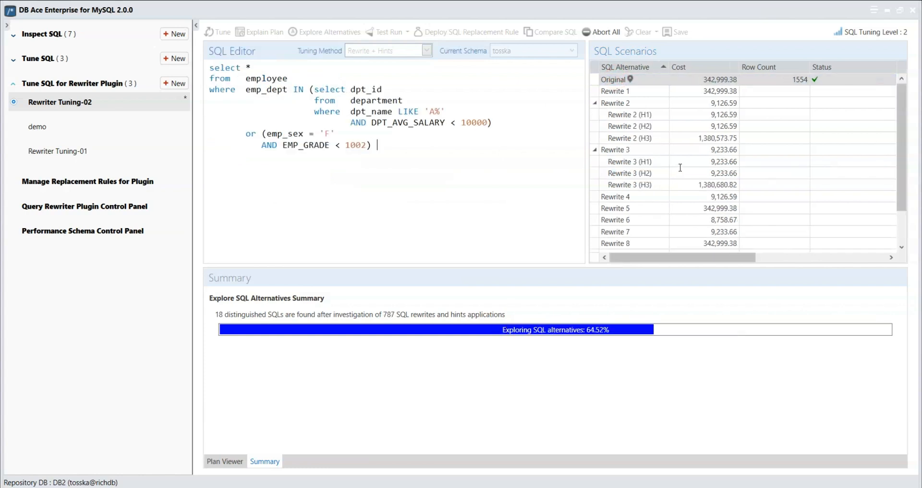
- Examine the optimizer hint in the SQL text of the Rewrite 2 (H1) alternative
{"action": "triple_click", "coordinate": [564, 158]}
{"action": "left_click", "coordinate": [658, 137]}
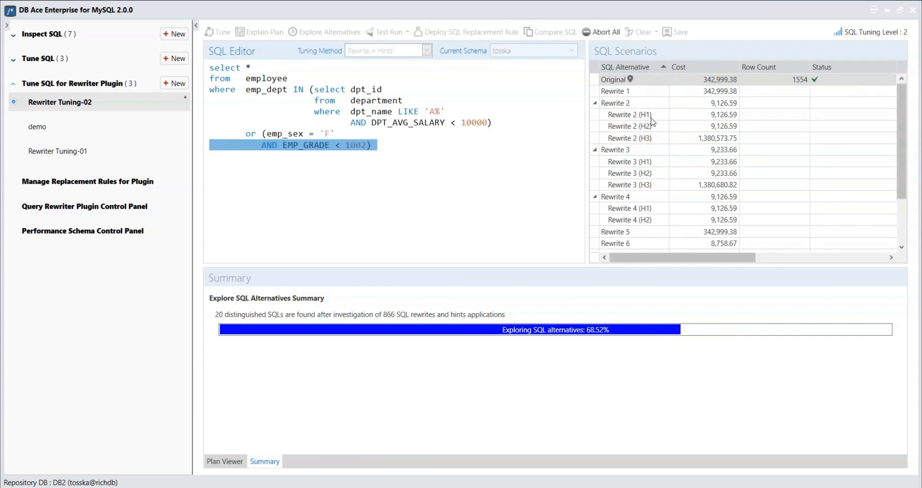
{"action": "left_click", "coordinate": [650, 117]}
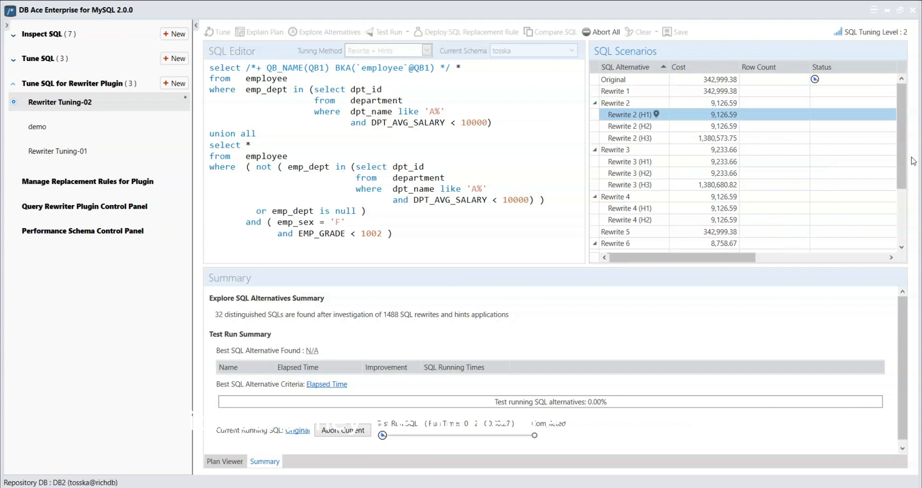
{"action": "left_click_drag", "start_coordinate": [913, 161], "coordinate": [913, 222]}
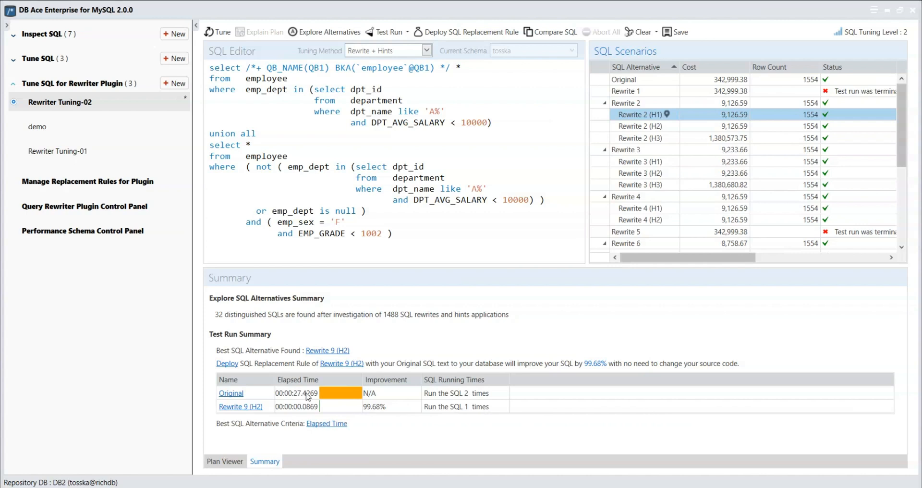
- Open the best alternative, Rewrite 9 (H2), from the test run summary and examine its SQL text
{"action": "left_click", "coordinate": [252, 406]}
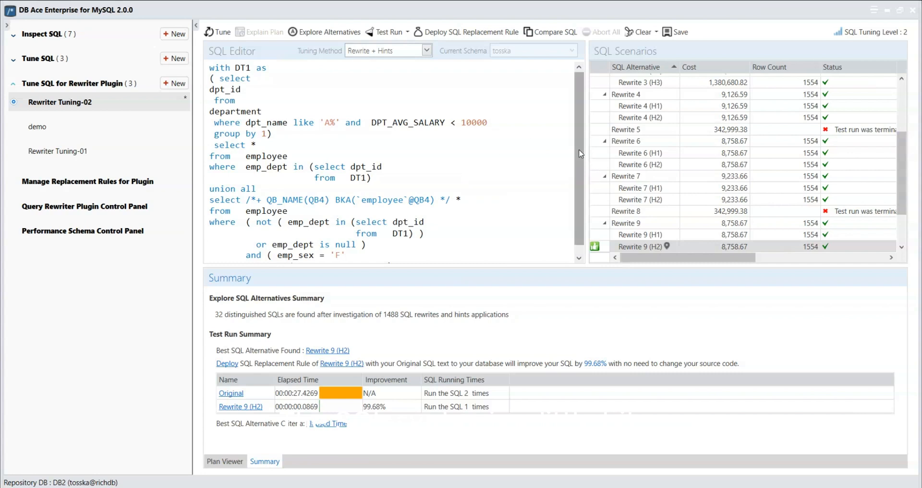
{"action": "left_click_drag", "start_coordinate": [579, 147], "coordinate": [431, 240]}
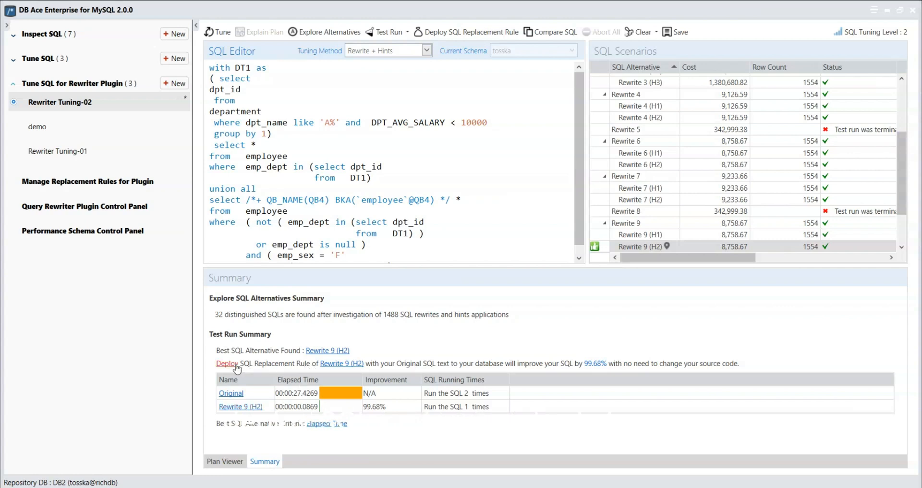
- Review the original SQL against its Rewrite 9 (H2) replacement and deploy the SQL replacement rule to the tosska database
{"action": "left_click", "coordinate": [483, 36]}
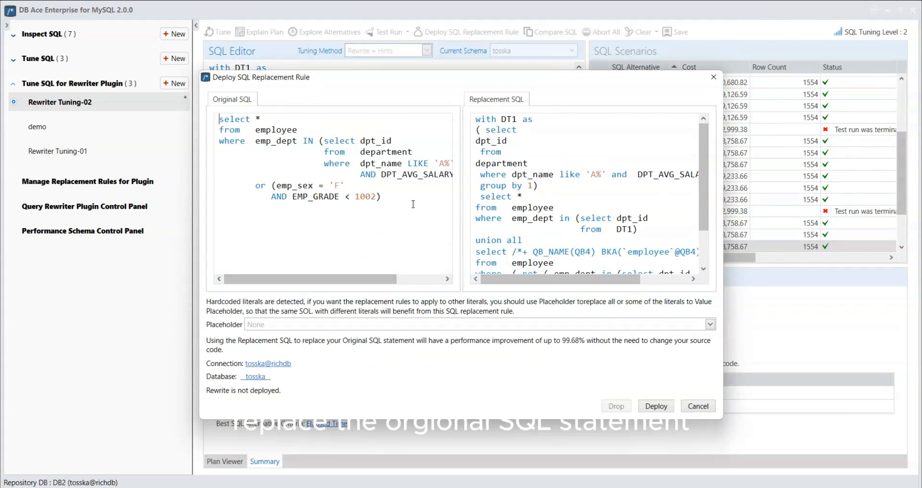
{"action": "left_click_drag", "start_coordinate": [412, 199], "coordinate": [200, 106]}
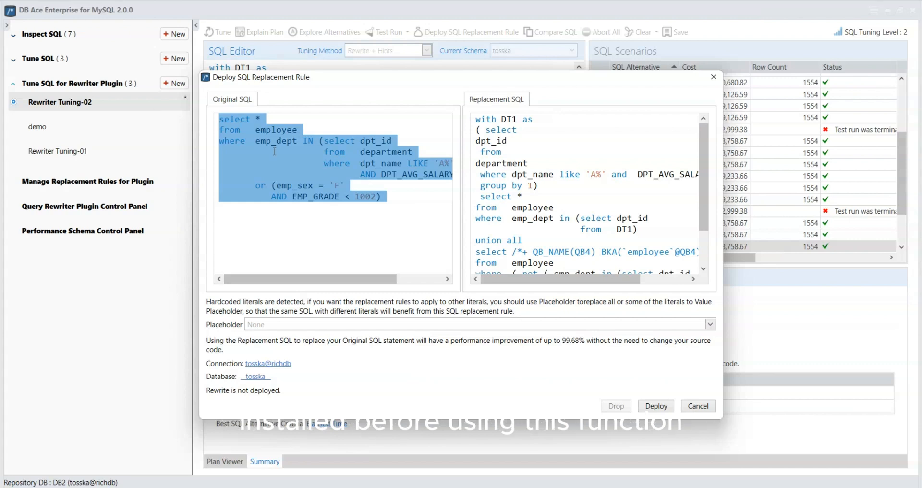
{"action": "left_click", "coordinate": [409, 226]}
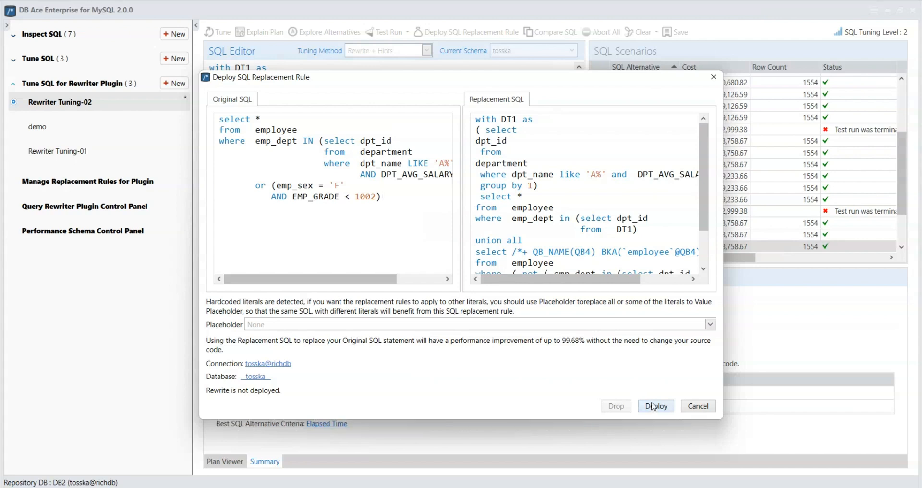
{"action": "left_click", "coordinate": [654, 407]}
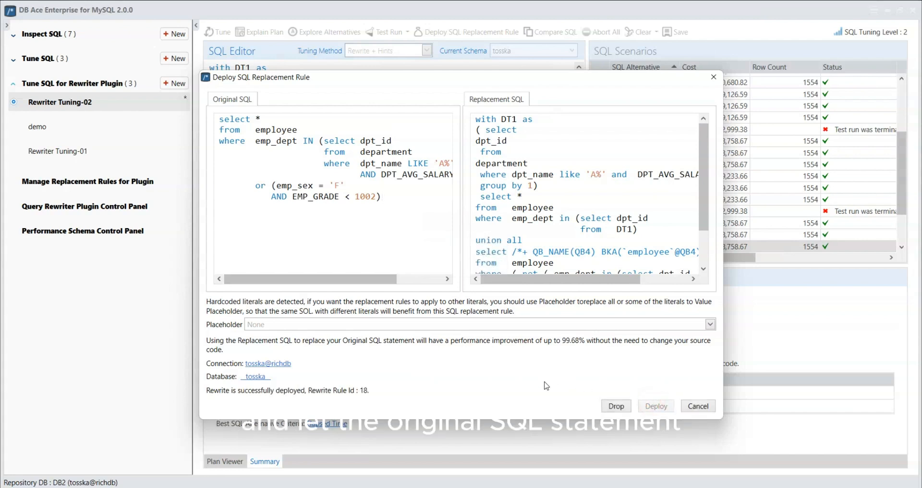
- Switch to MySQL Workbench, rerun the original employee query with the replacement rule deployed, and compare its duration with the earlier run
{"action": "left_click", "coordinate": [417, 196]}
{"action": "left_click", "coordinate": [653, 194]}
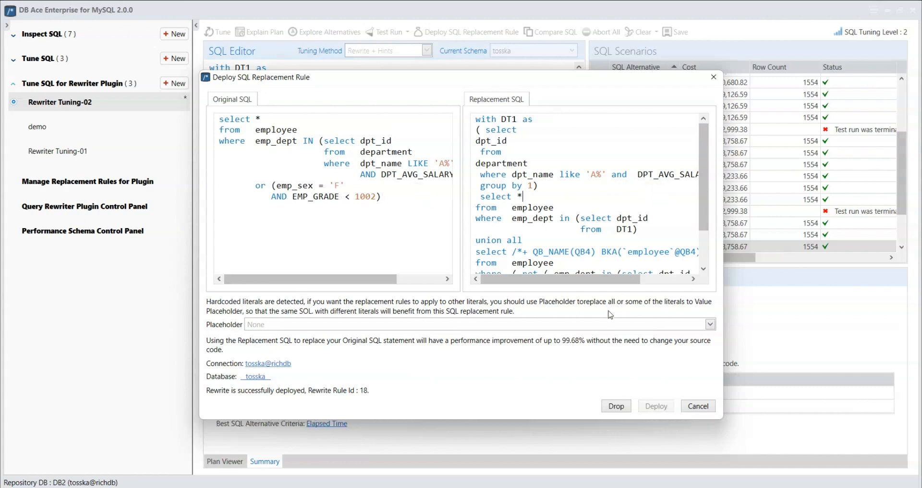
{"action": "left_click", "coordinate": [602, 487]}
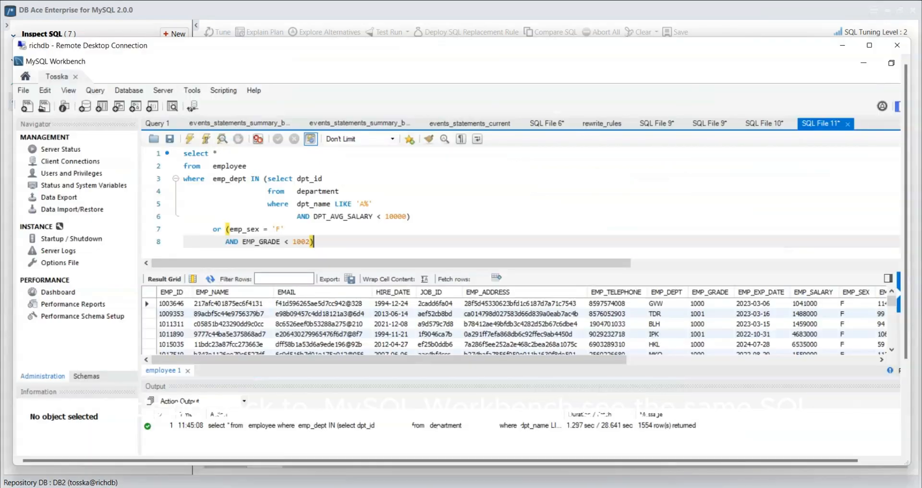
{"action": "left_click", "coordinate": [407, 243]}
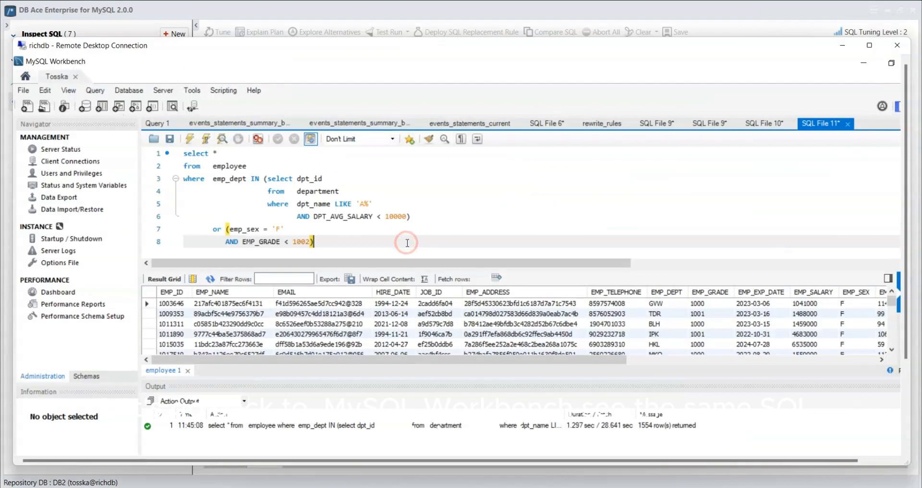
{"action": "left_click", "coordinate": [190, 139]}
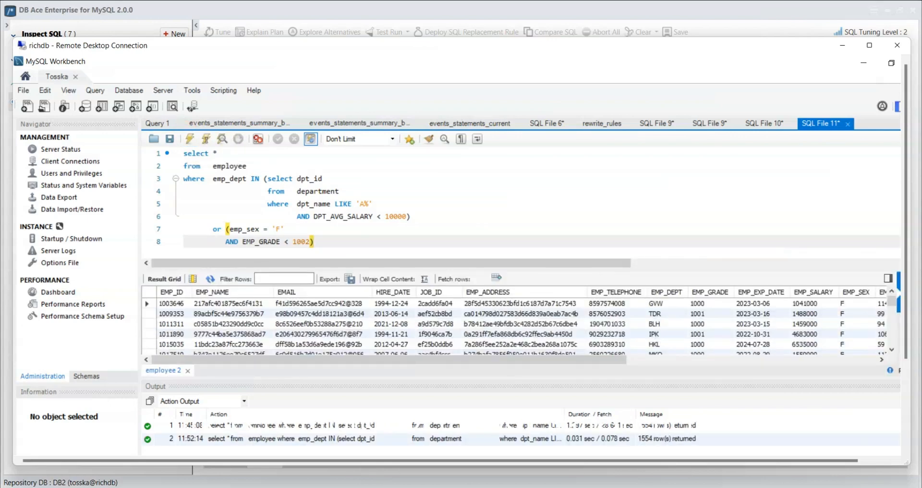
{"action": "left_click", "coordinate": [583, 441]}
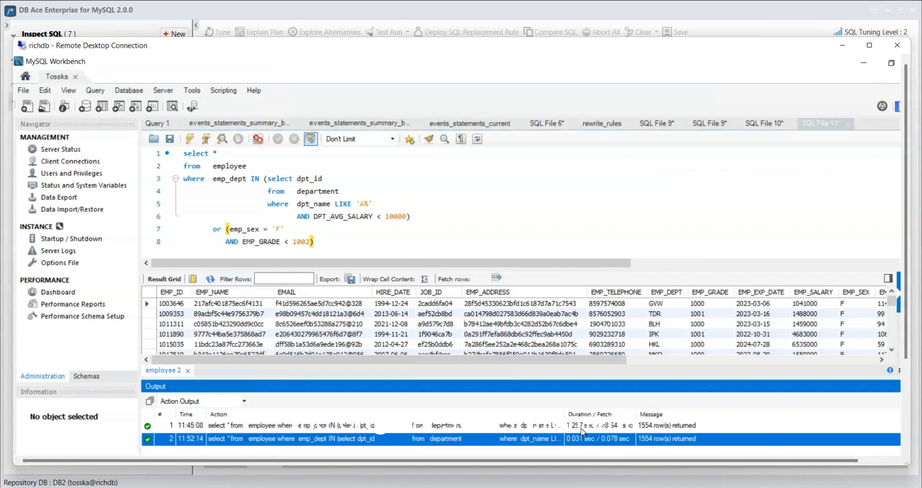
{"action": "left_click", "coordinate": [327, 243]}
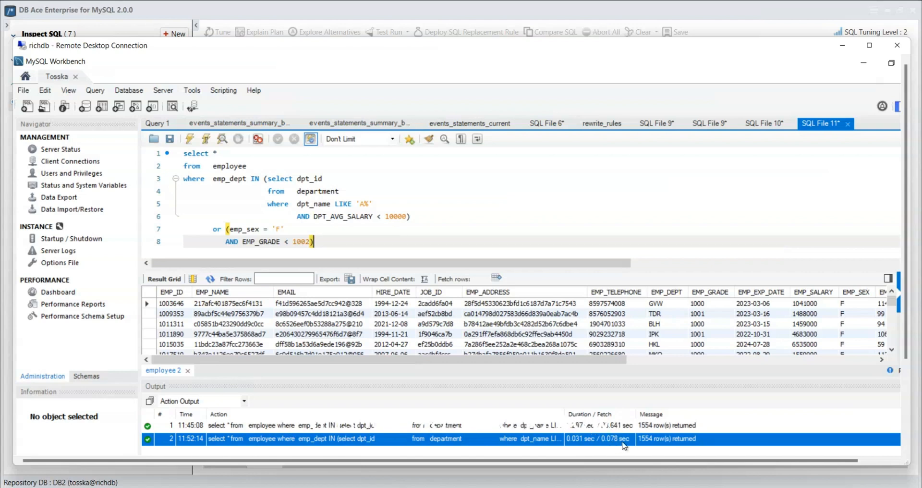
- Drop the deployed SQL replacement rule in DB Ace, and rerun the original employee query in MySQL Workbench without it
{"action": "left_click", "coordinate": [411, 7]}
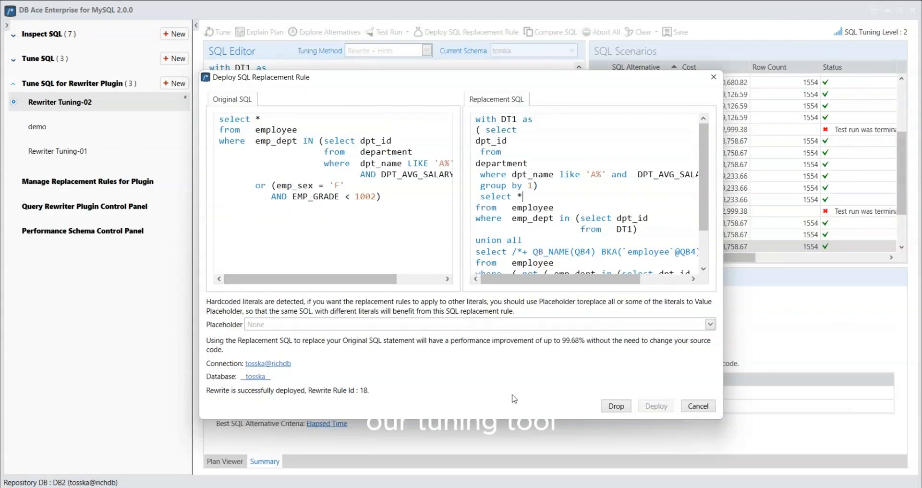
{"action": "left_click", "coordinate": [616, 407]}
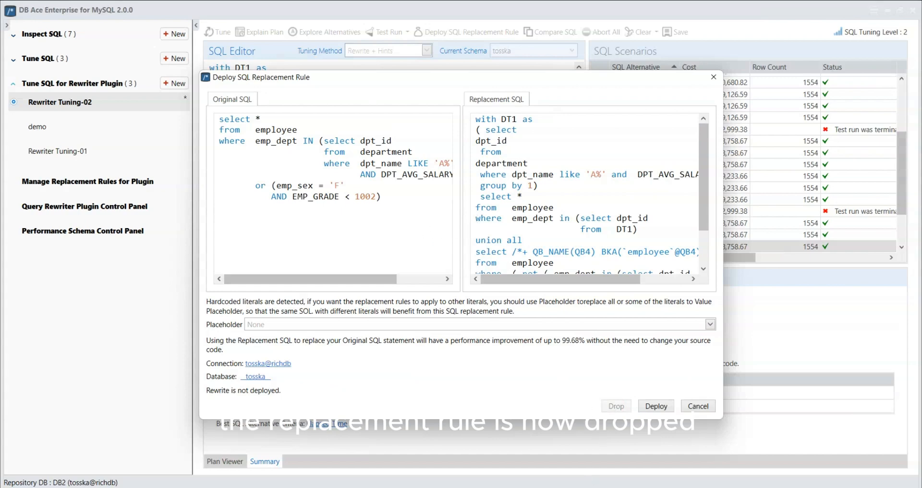
{"action": "left_click", "coordinate": [624, 461]}
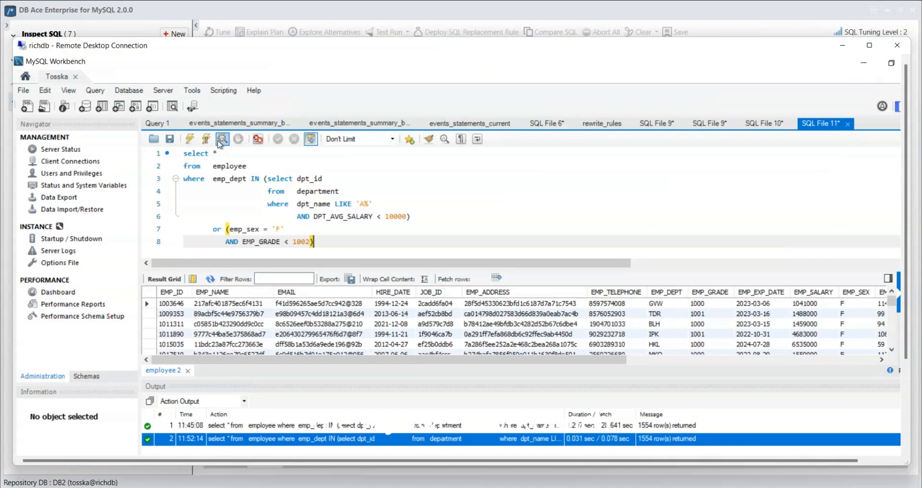
{"action": "left_click", "coordinate": [192, 142]}
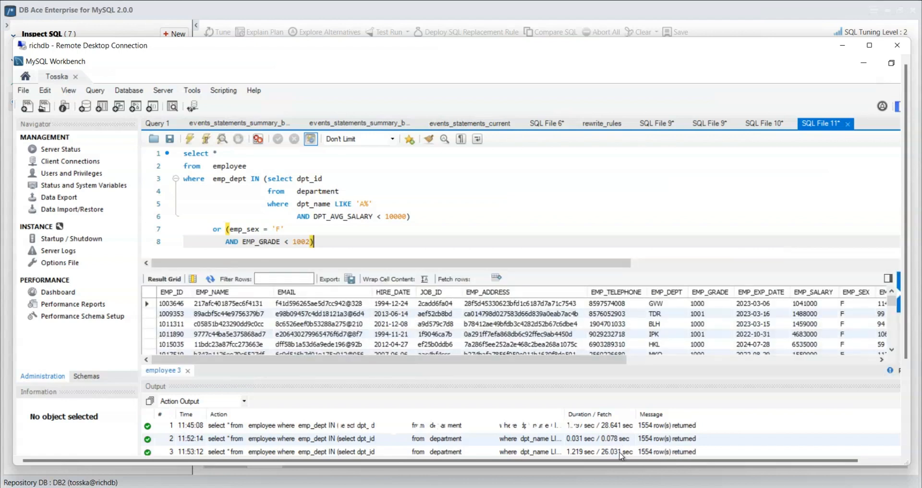
- Return to DB Ace and close the Deploy SQL Replacement Rule dialog without redeploying the rule
{"action": "mouse_move", "coordinate": [551, 487]}
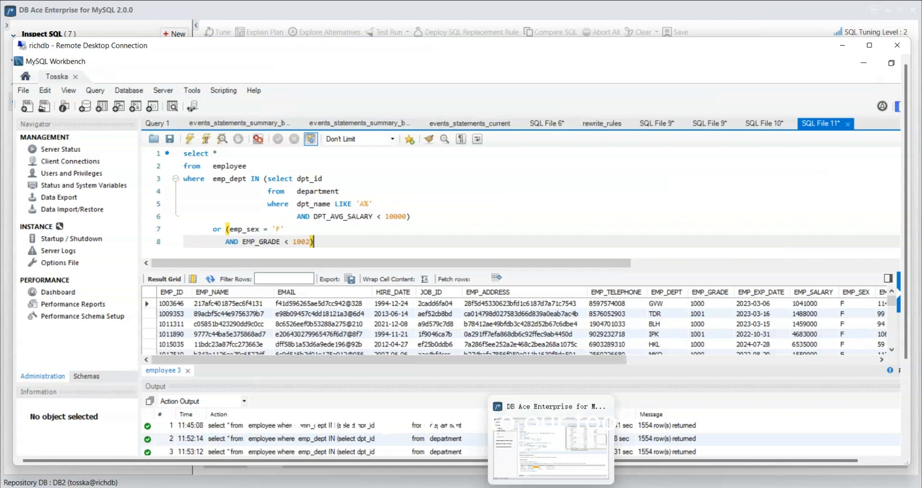
{"action": "left_click", "coordinate": [551, 446]}
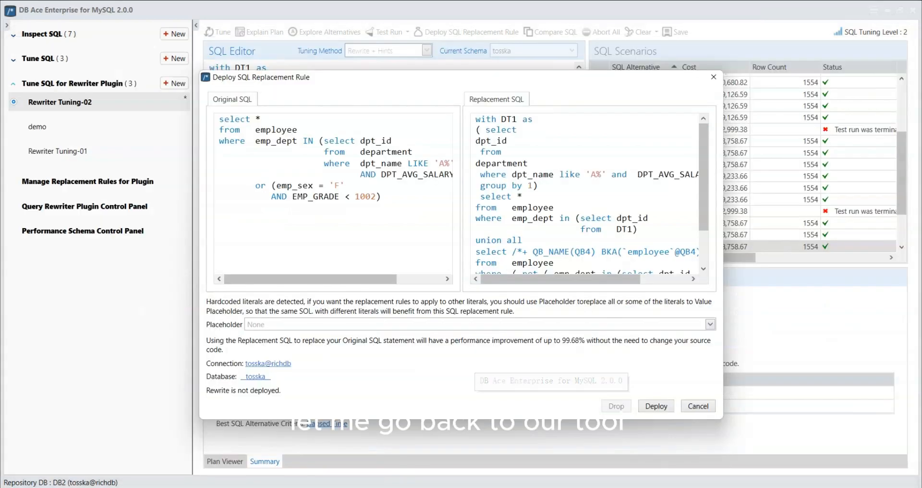
{"action": "left_click", "coordinate": [697, 407]}
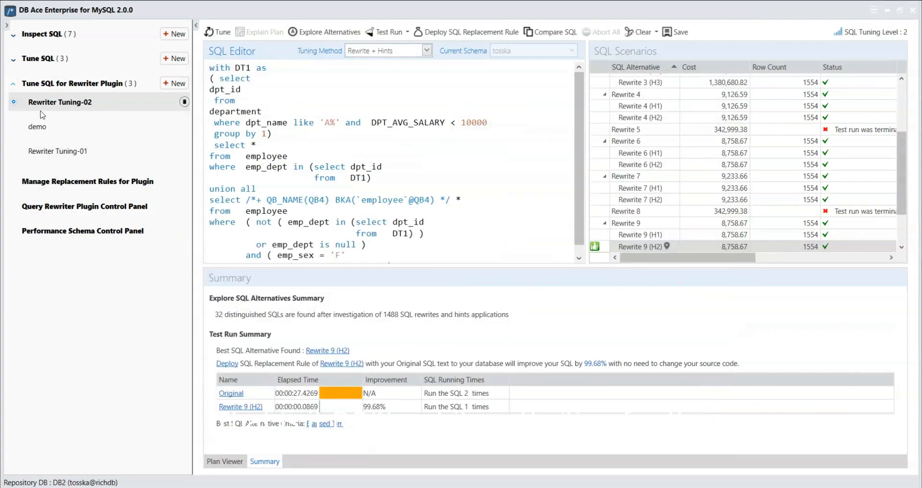